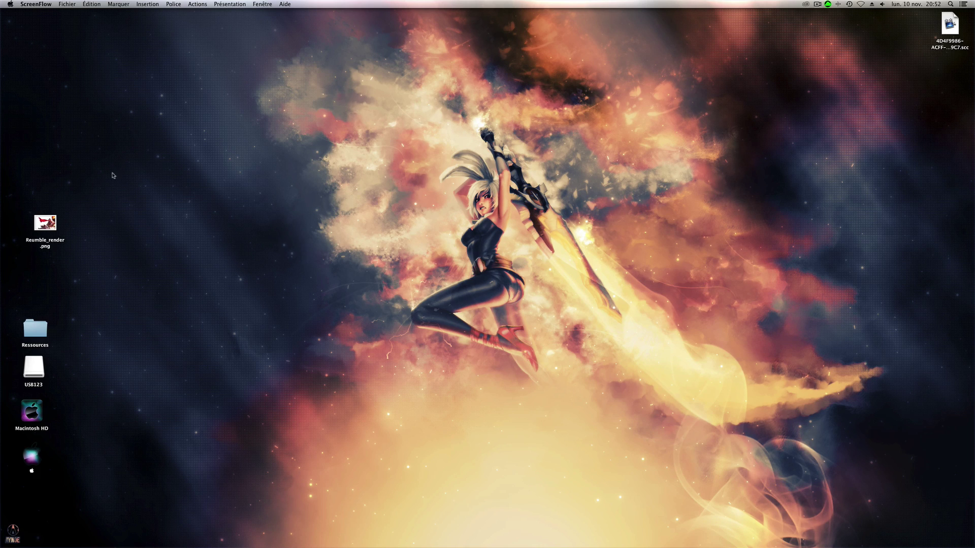
# Step: Select the Reumble_render.png image on the desktop
pyautogui.click(45, 225)
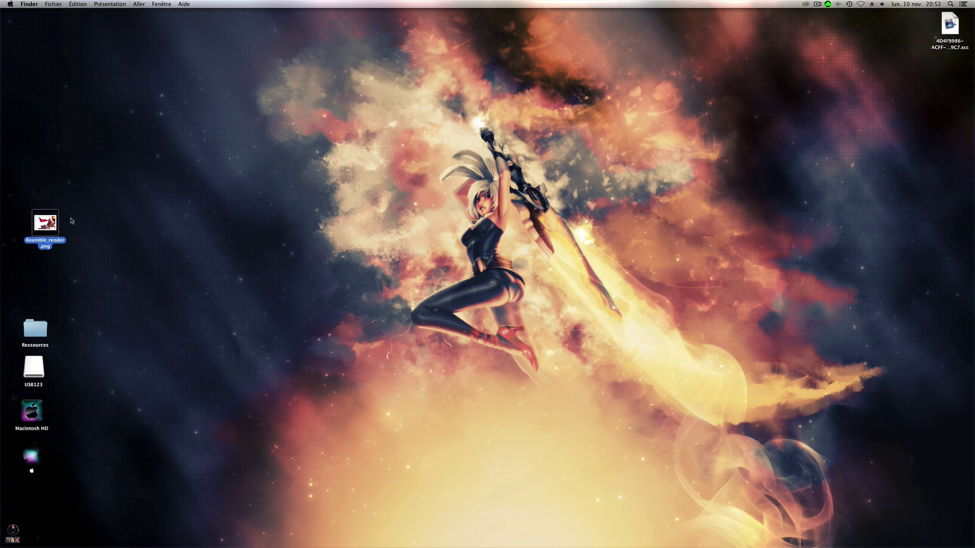
# Step: Open Reumble_render.png in Photoshop and create a new 2560×1440 white document named Rumble
pyautogui.moveTo(41, 224); pyautogui.dragTo(965, 257)
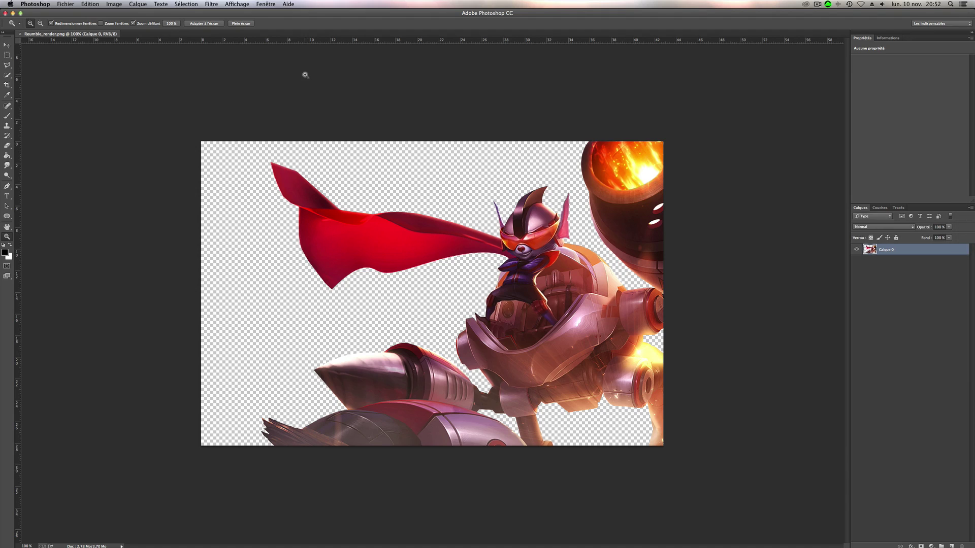
pyautogui.click(65, 5)
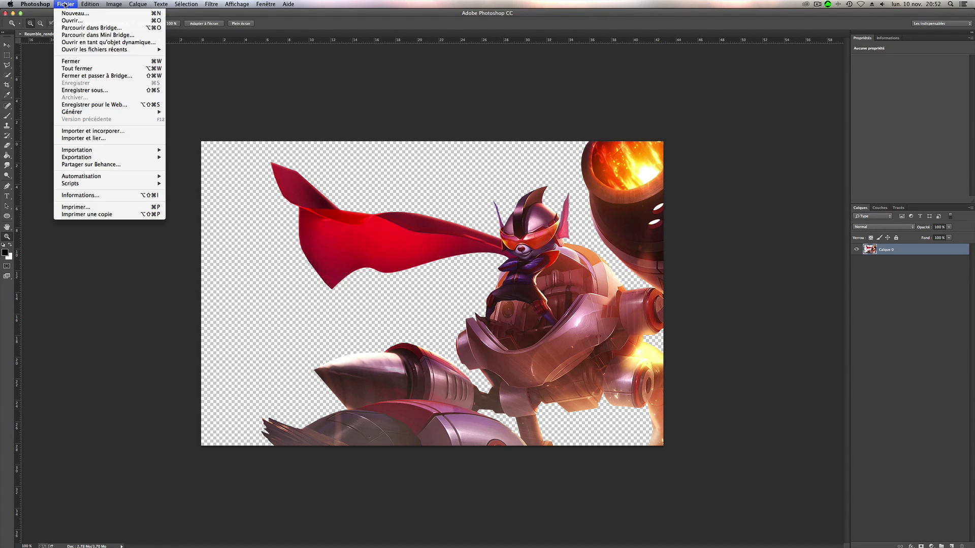
pyautogui.click(76, 13)
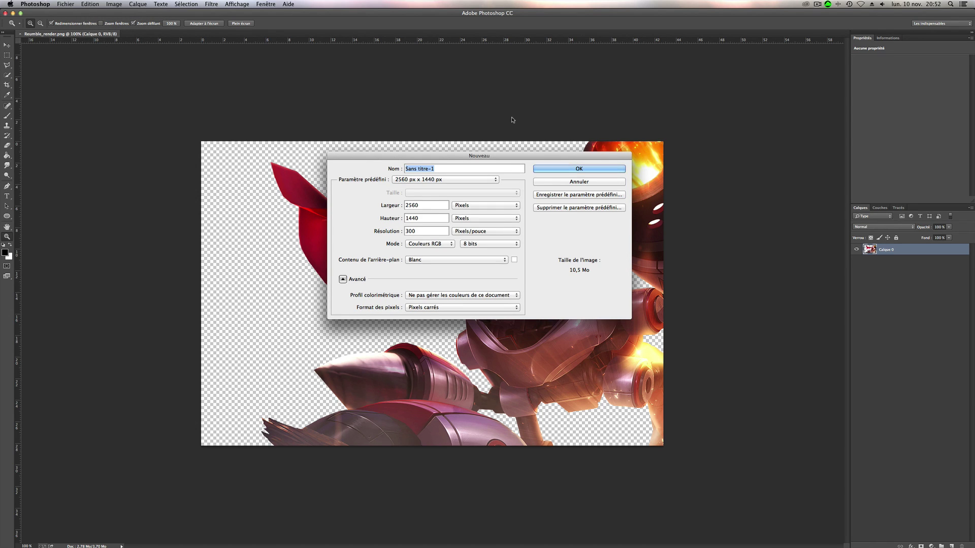
pyautogui.write('Rumble')
pyautogui.press('Return')
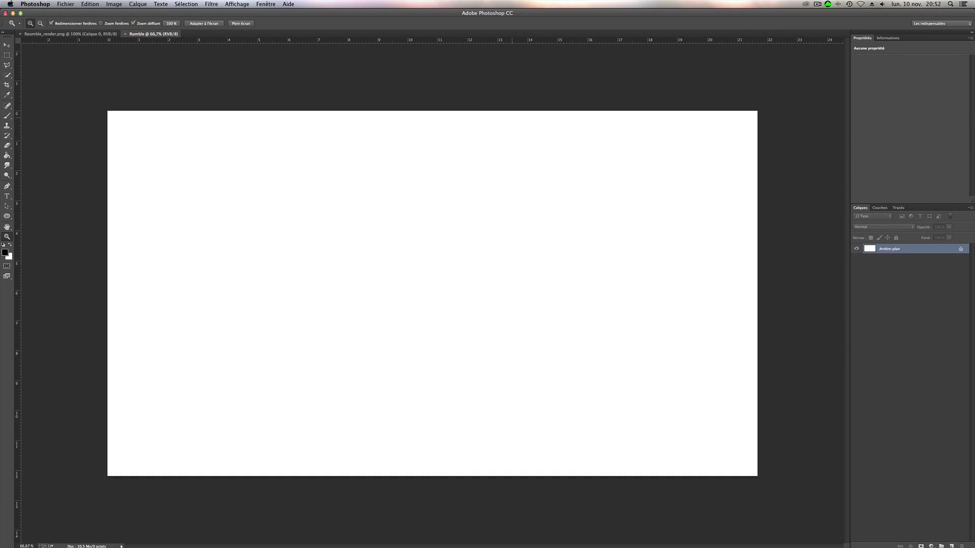
# Step: Drag the character render from Reumble_render.png into the Rumble canvas as Calque 1
pyautogui.click(64, 34)
pyautogui.press('v')
pyautogui.moveTo(544, 312); pyautogui.dragTo(438, 276)
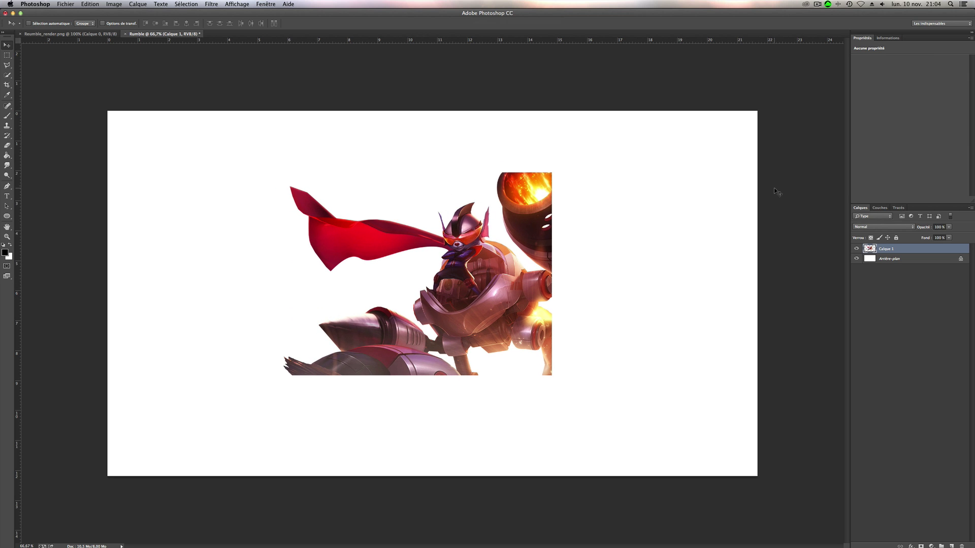
# Step: Duplicate the character layer into four copies, hide Calque 1 copie 4 and select copie 3
pyautogui.click(971, 208)
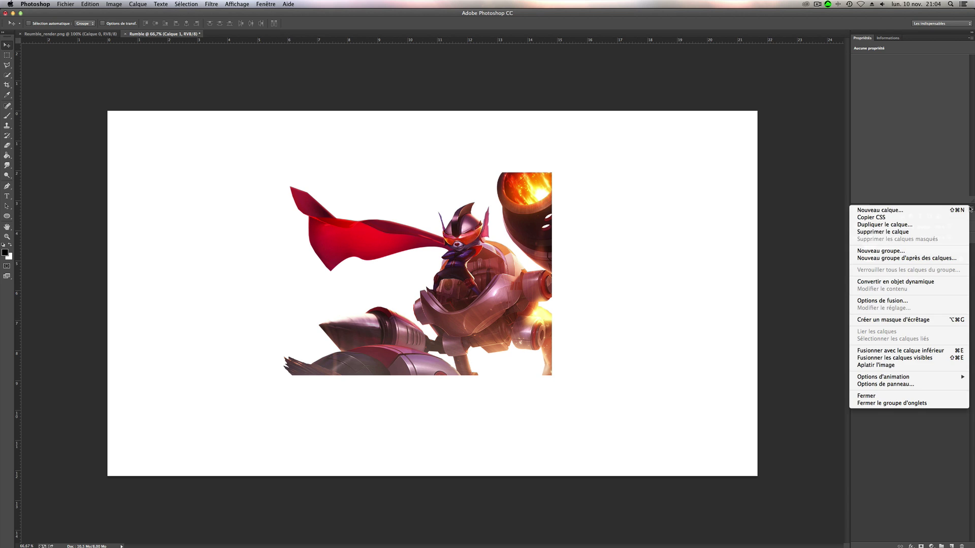
pyautogui.click(881, 225)
pyautogui.press('Return')
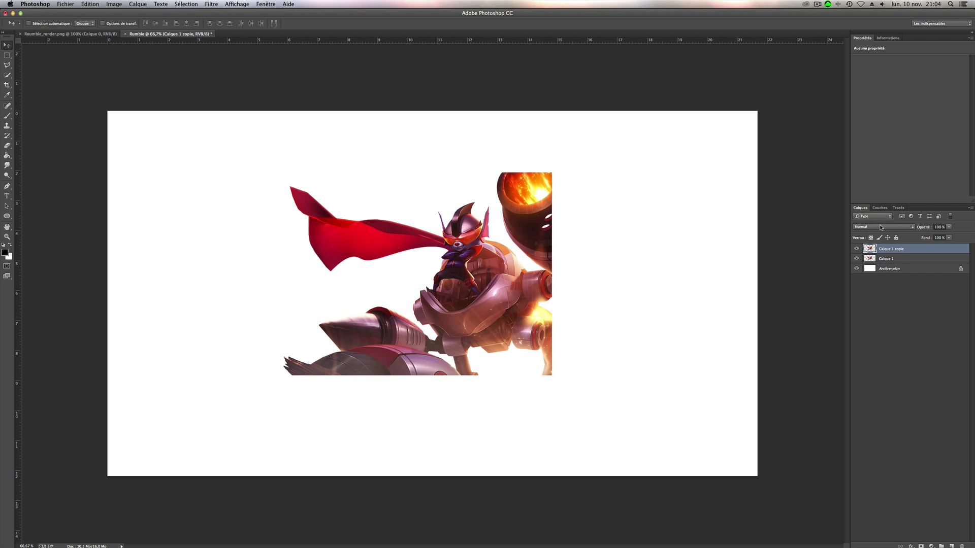
pyautogui.press('super+j')
pyautogui.press('super+j')
pyautogui.press('super+j')
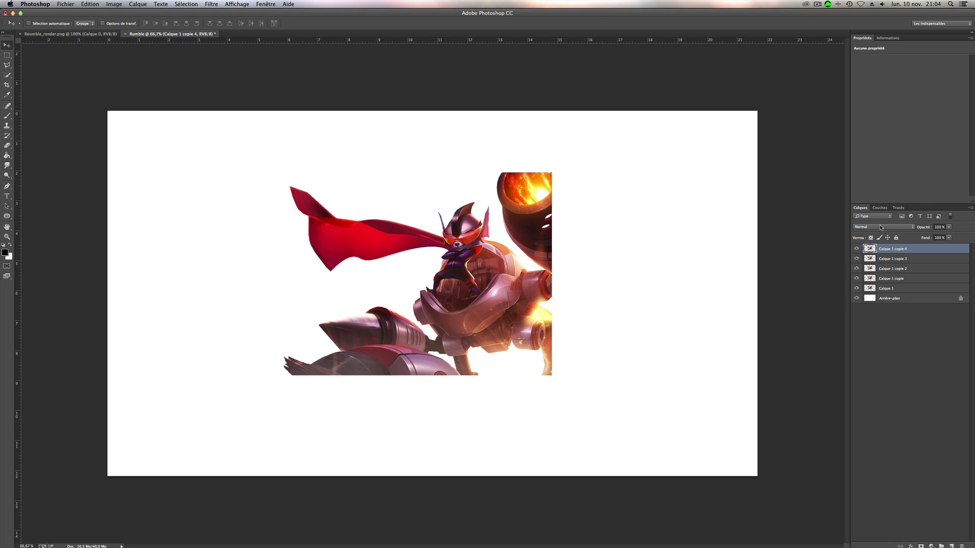
pyautogui.click(856, 249)
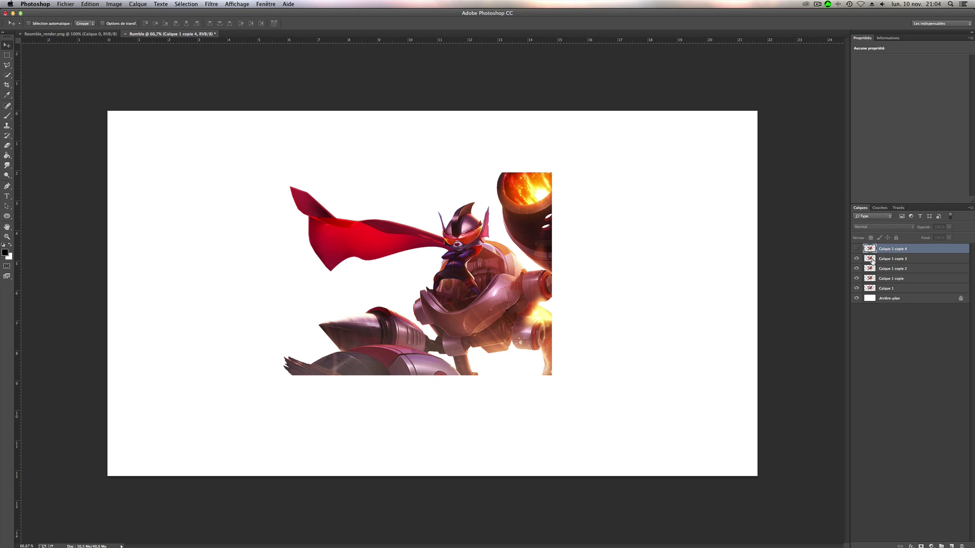
pyautogui.click(871, 260)
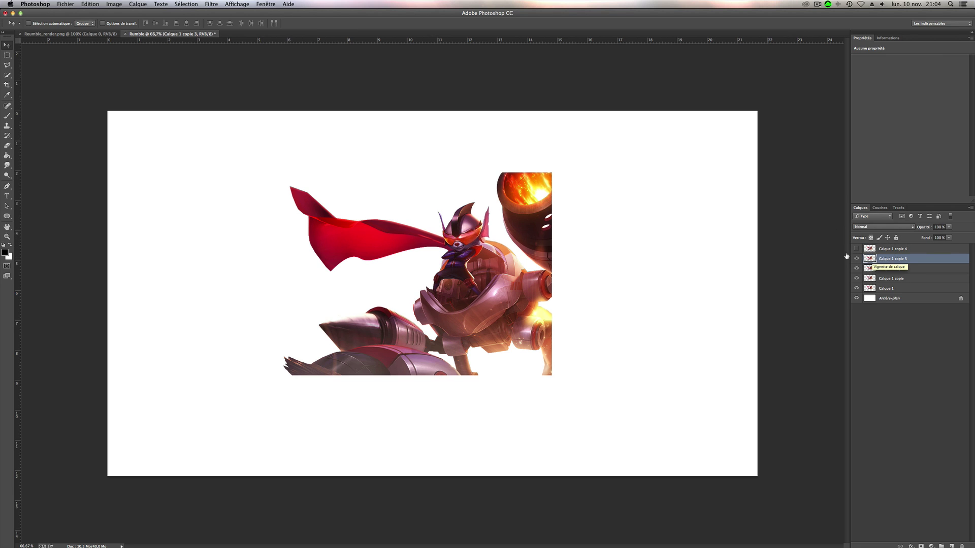
# Step: Scale Calque 1 copie 3 to about 159%, rotate it about 38°, and move it up
pyautogui.press('super+t')
pyautogui.moveTo(552, 170); pyautogui.dragTo(711, 52)
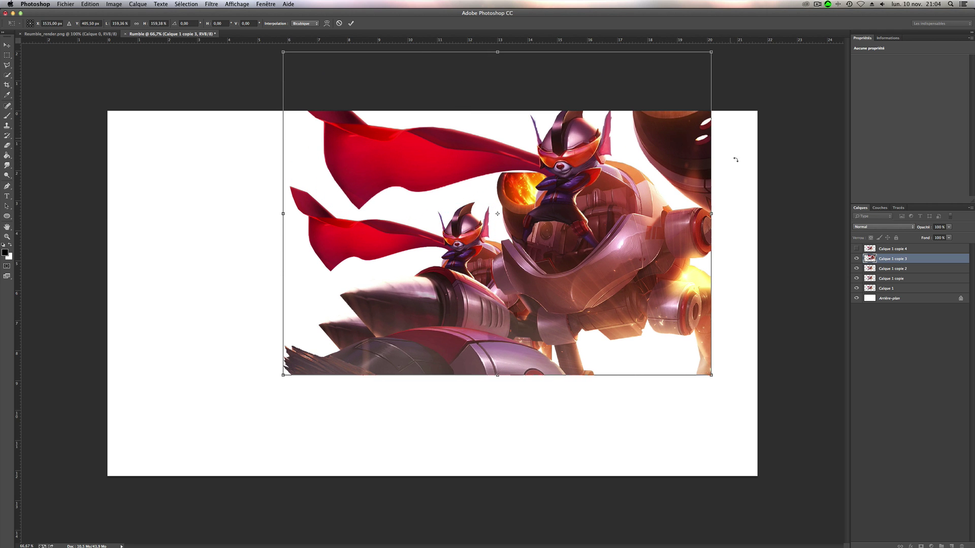
pyautogui.moveTo(736, 160); pyautogui.dragTo(711, 323)
pyautogui.moveTo(584, 305); pyautogui.dragTo(579, 273)
pyautogui.press('Return')
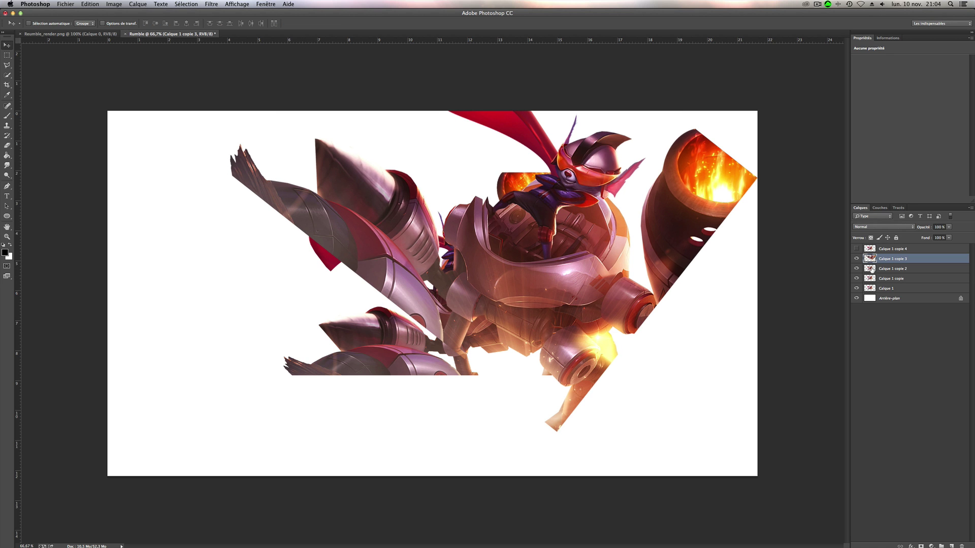
# Step: Enlarge Calque 1 copie 2 to about 267% and shift it down and left
pyautogui.click(872, 269)
pyautogui.hotkey('ctrl', 't')
pyautogui.moveTo(552, 173); pyautogui.dragTo(795, 21)
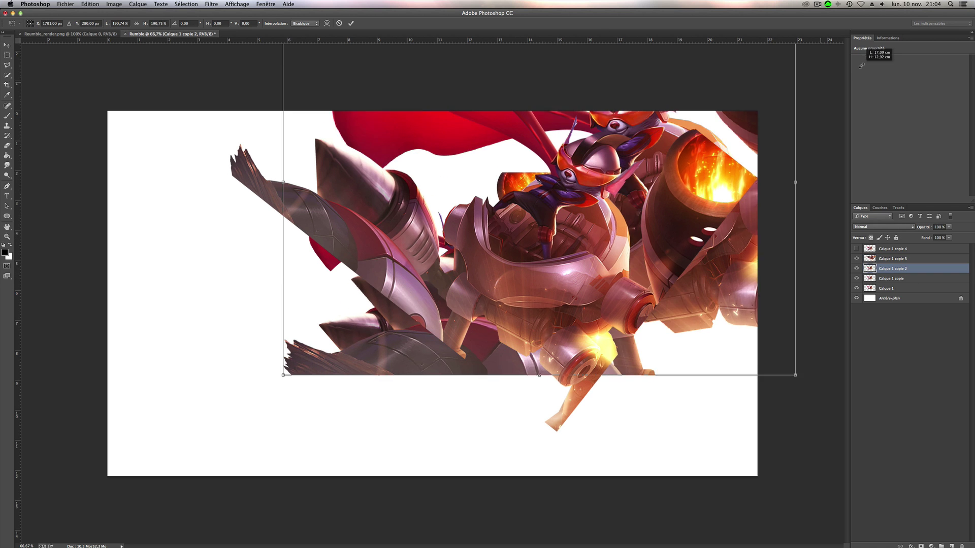
pyautogui.moveTo(803, 424); pyautogui.dragTo(544, 476)
pyautogui.moveTo(542, 426); pyautogui.dragTo(525, 456)
pyautogui.press('Return')
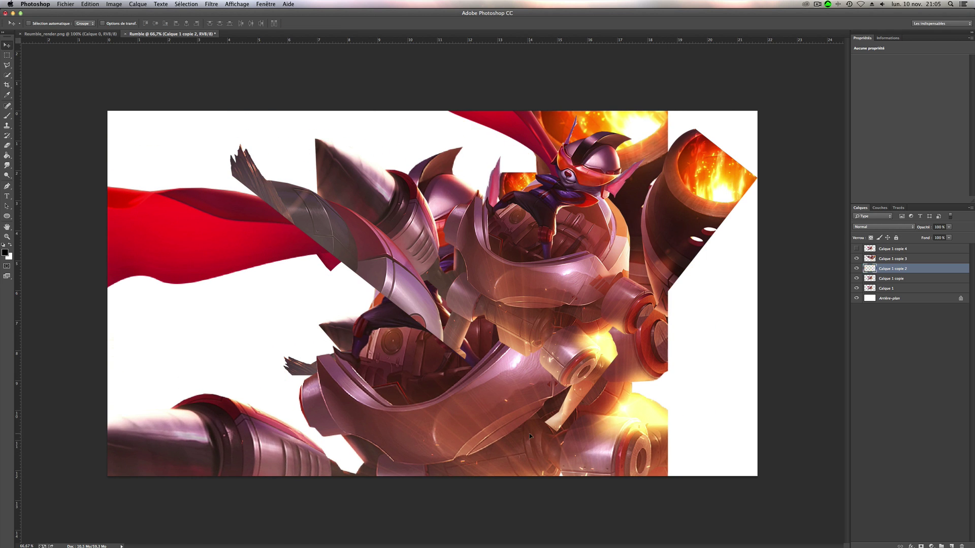
# Step: Enlarge Calque 1 copie to about 150% and rotate it about -40°
pyautogui.click(867, 280)
pyautogui.press('super+t')
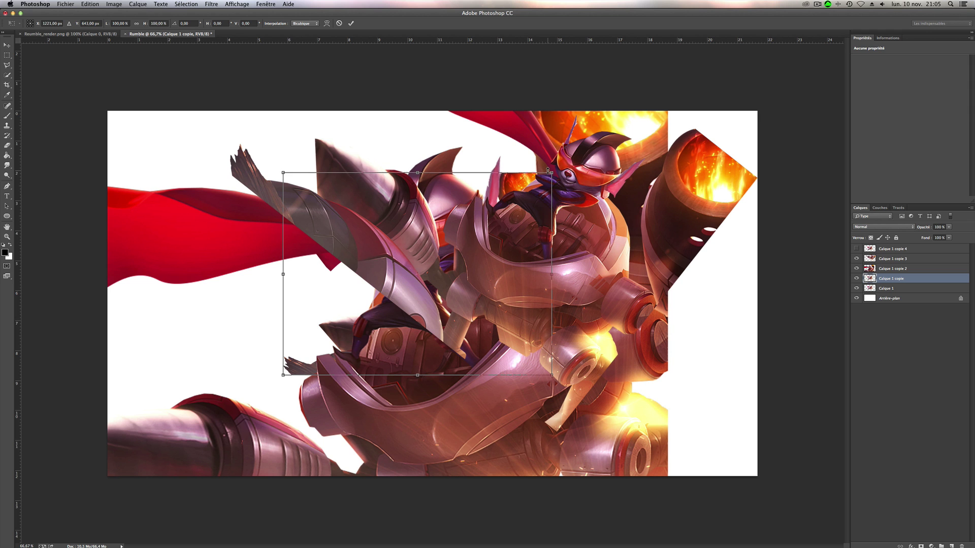
pyautogui.moveTo(550, 172); pyautogui.dragTo(503, 55)
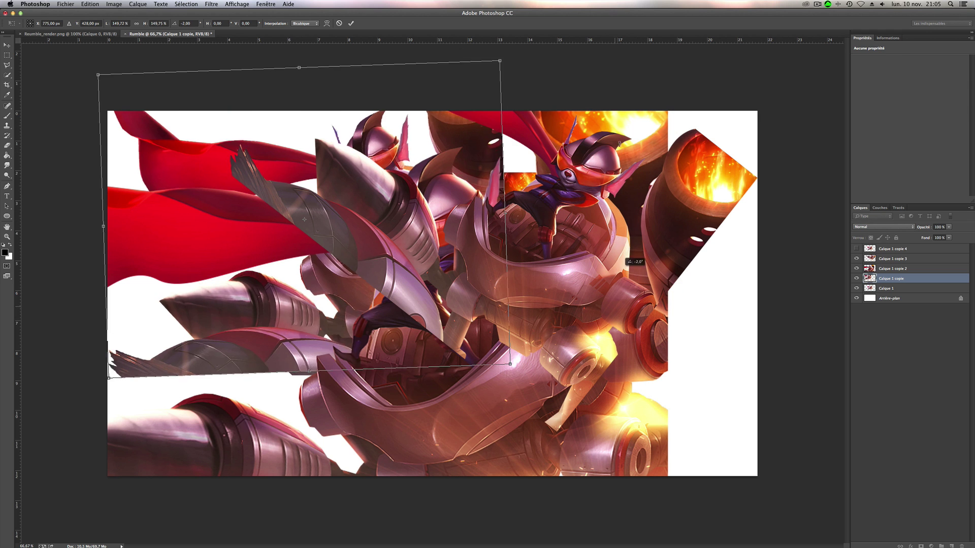
pyautogui.moveTo(335, 221); pyautogui.dragTo(340, 225)
pyautogui.press('Return')
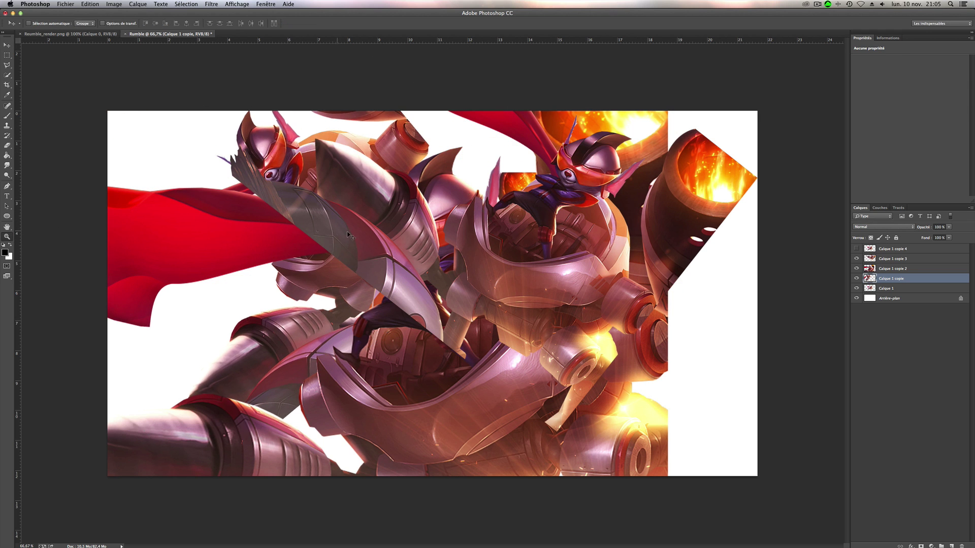
# Step: Enlarge Calque 1 copie further toward the upper left and move it down and right
pyautogui.scroll(-5, 333, 258)
pyautogui.press('super+t')
pyautogui.moveTo(276, 182); pyautogui.dragTo(135, 44)
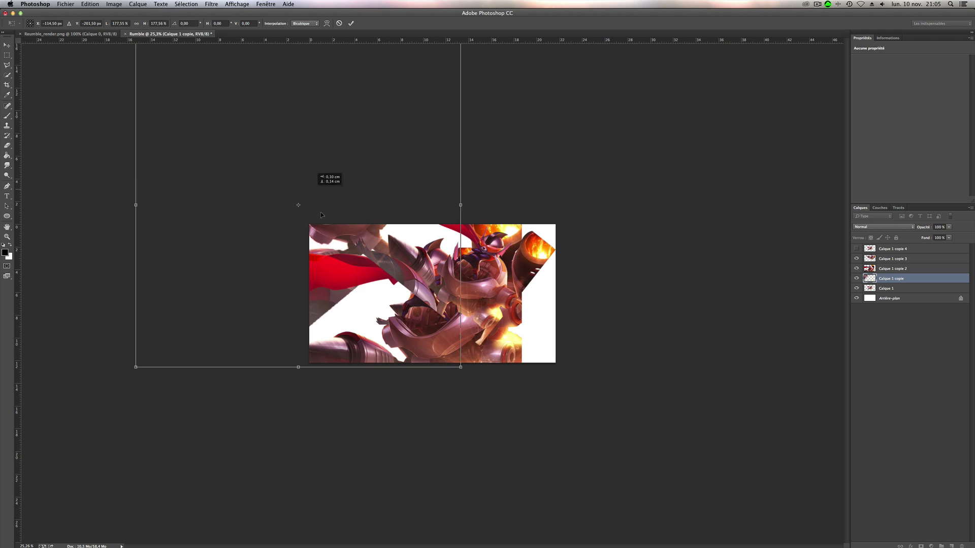
pyautogui.moveTo(312, 206); pyautogui.dragTo(356, 354)
pyautogui.press('Return')
# Step: Enlarge the original Calque 1 to about 291% and reposition it down and left
pyautogui.press('super+plus')
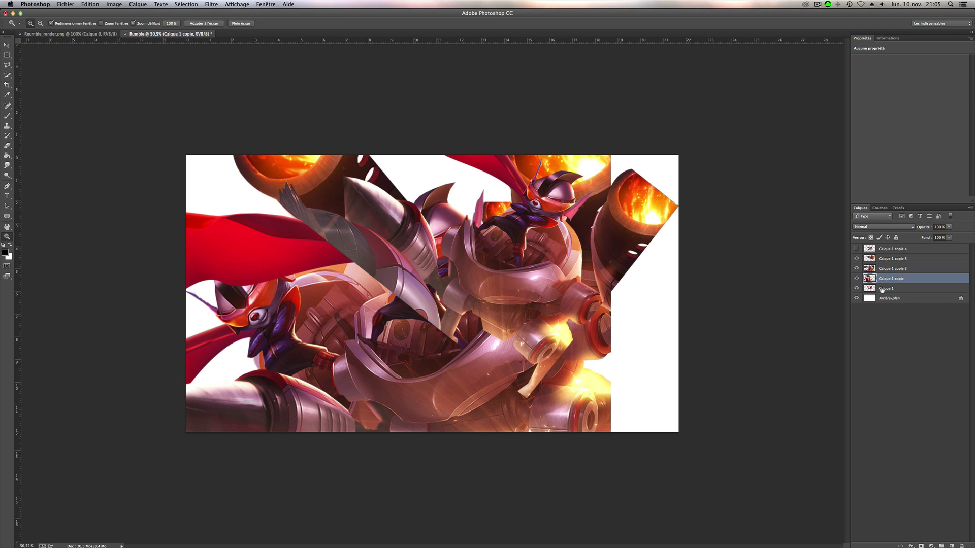
pyautogui.hotkey('alt', '[')
pyautogui.press('super+t')
pyautogui.moveTo(523, 201); pyautogui.dragTo(809, 1)
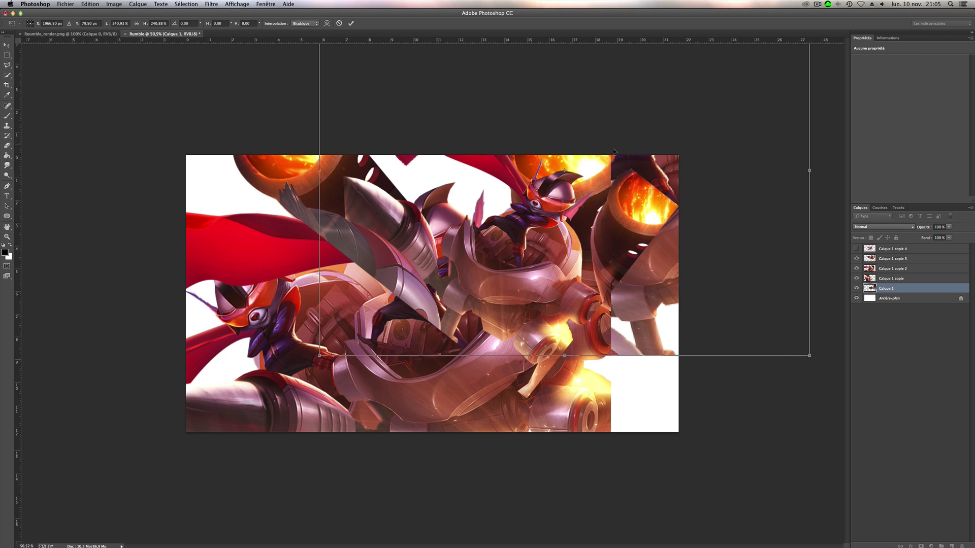
pyautogui.moveTo(614, 149); pyautogui.dragTo(598, 283)
pyautogui.moveTo(794, 118); pyautogui.dragTo(894, 42)
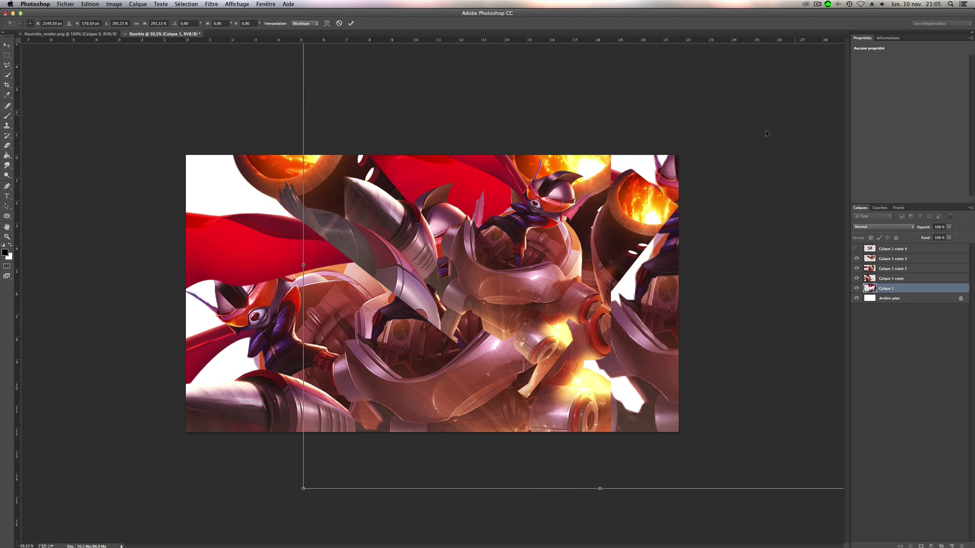
pyautogui.moveTo(598, 227); pyautogui.dragTo(552, 247)
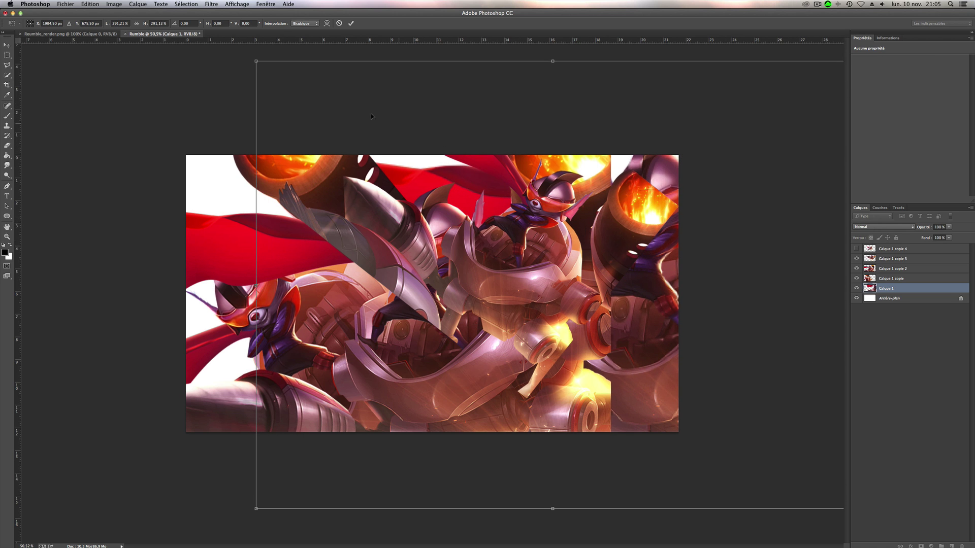
pyautogui.moveTo(256, 60); pyautogui.dragTo(132, 43)
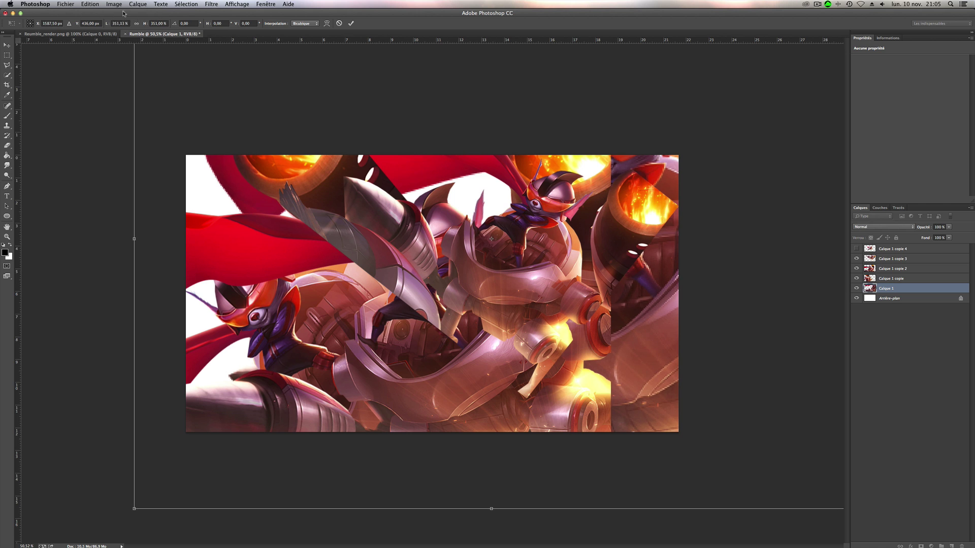
pyautogui.press('Return')
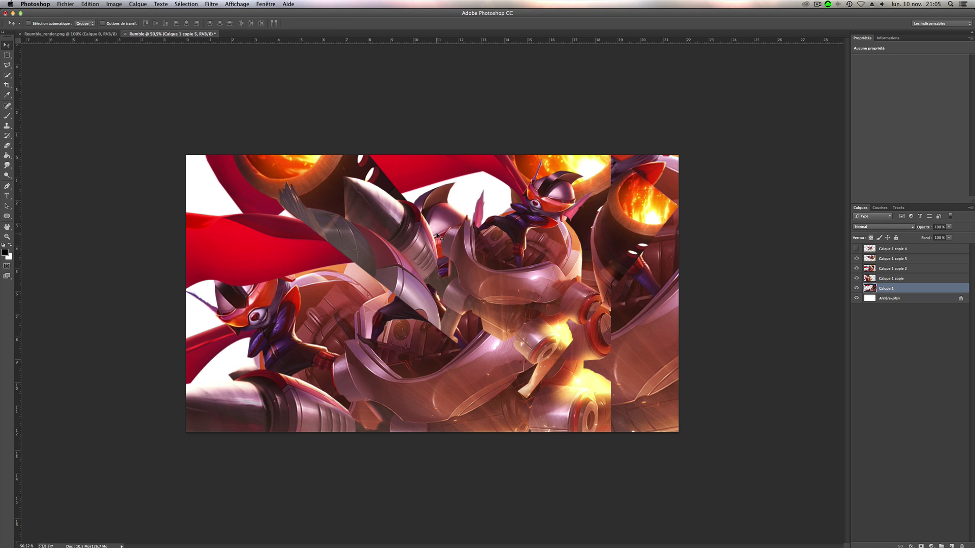
# Step: Rotate Calque 1 about -59°, then add two duplicates tilted about -30° and 33°
pyautogui.press('super+t')
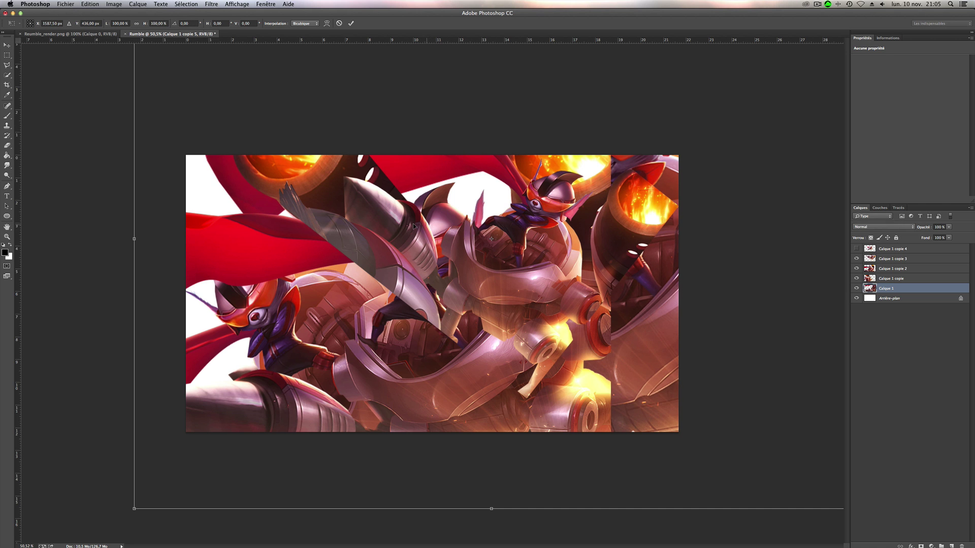
pyautogui.moveTo(87, 209); pyautogui.dragTo(411, 454)
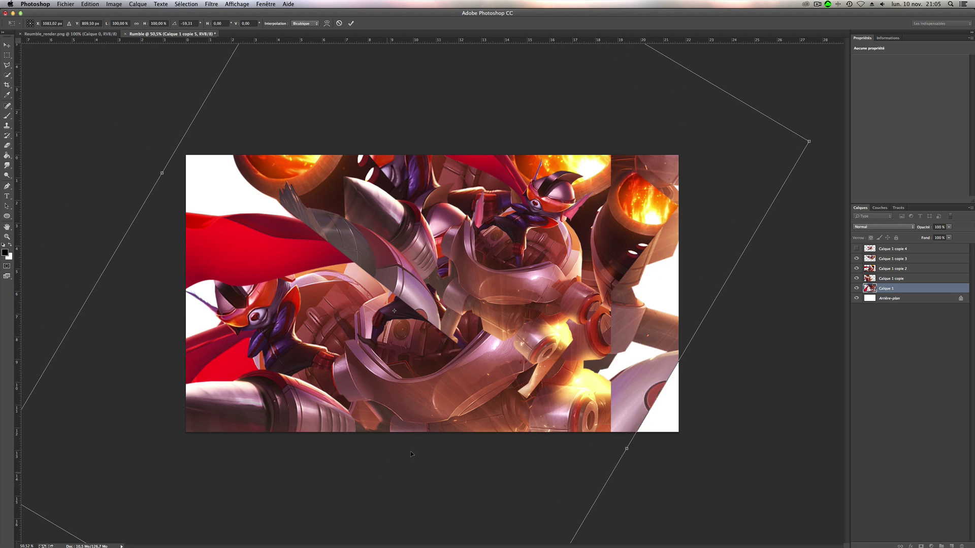
pyautogui.press('Return')
pyautogui.press('super+j')
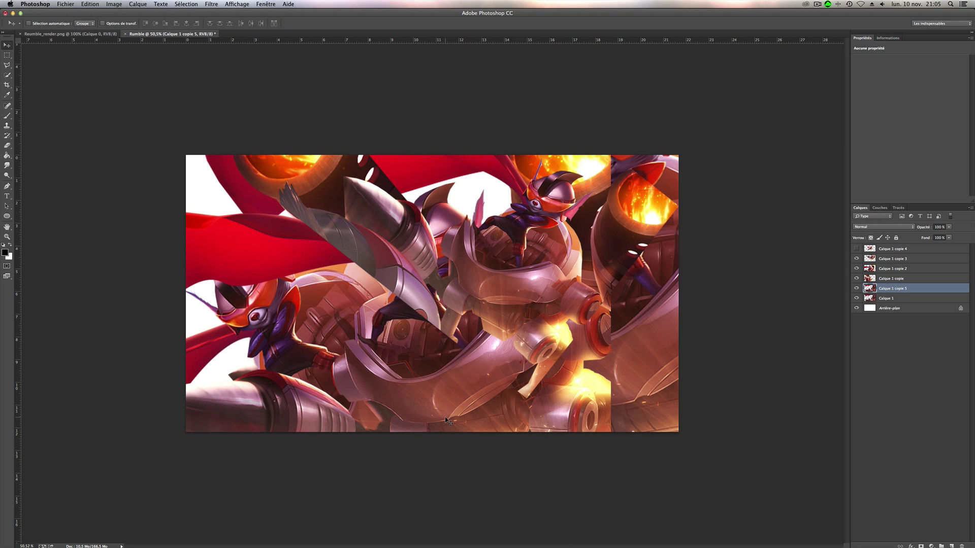
pyautogui.press('super+t')
pyautogui.moveTo(83, 332); pyautogui.dragTo(234, 409)
pyautogui.press('Return')
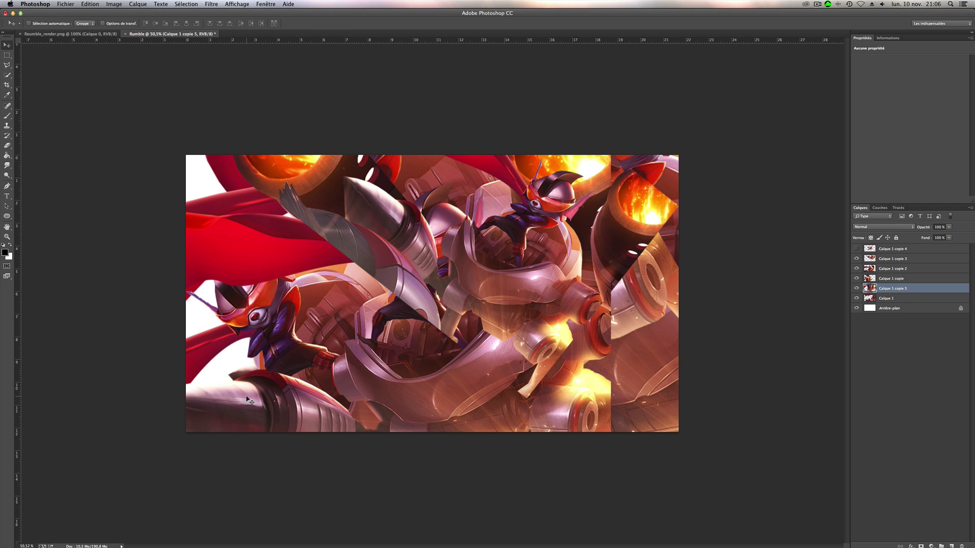
pyautogui.press('super+j')
pyautogui.press('super+t')
pyautogui.moveTo(305, 450); pyautogui.dragTo(127, 233)
pyautogui.press('Return')
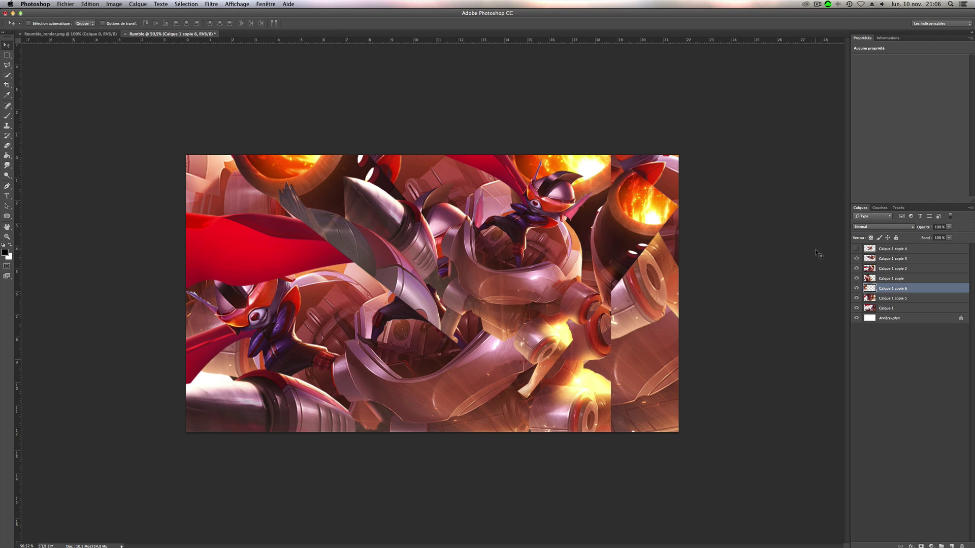
# Step: Select Calque 1 through Calque 1 copie 3 and merge them into one layer
pyautogui.click(873, 258)
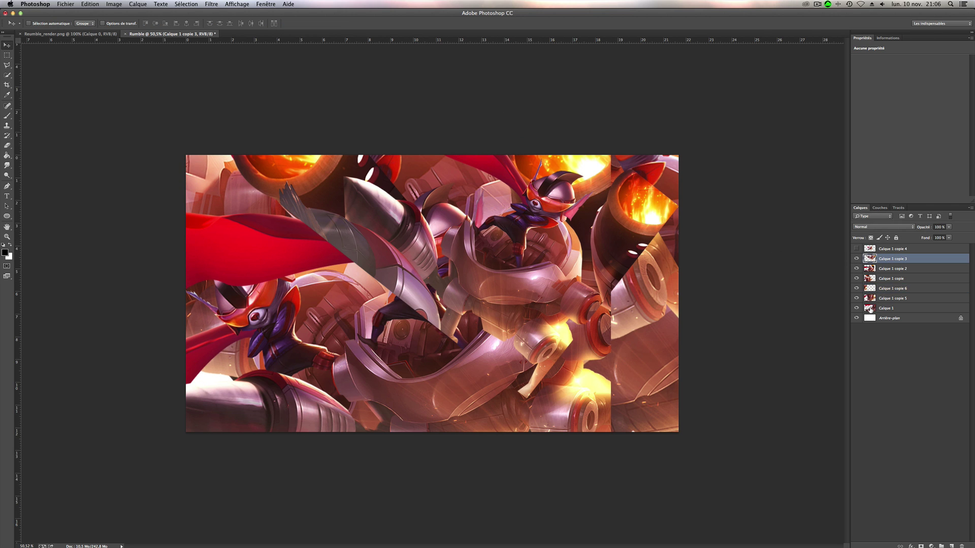
pyautogui.keyDown('shift'); pyautogui.click(869, 309); pyautogui.keyUp('shift')
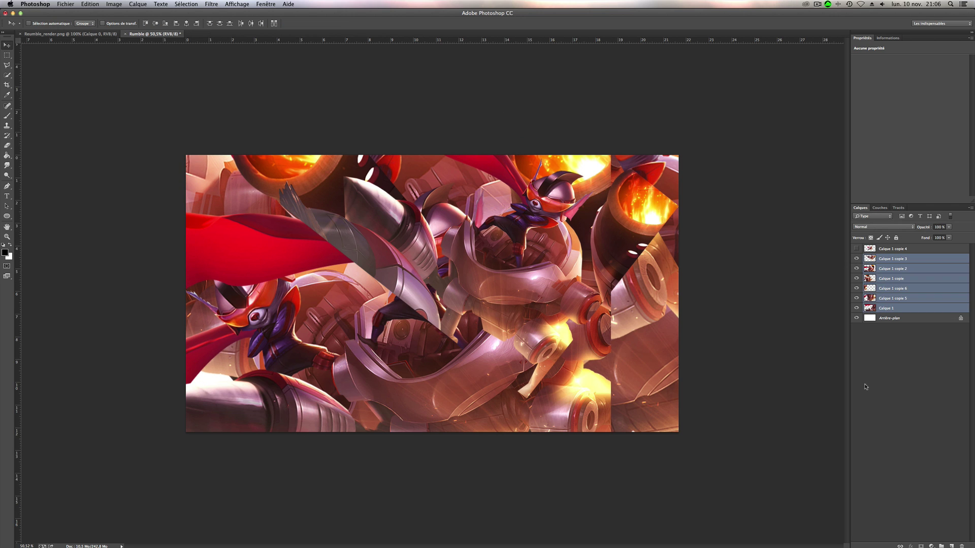
pyautogui.click(869, 258)
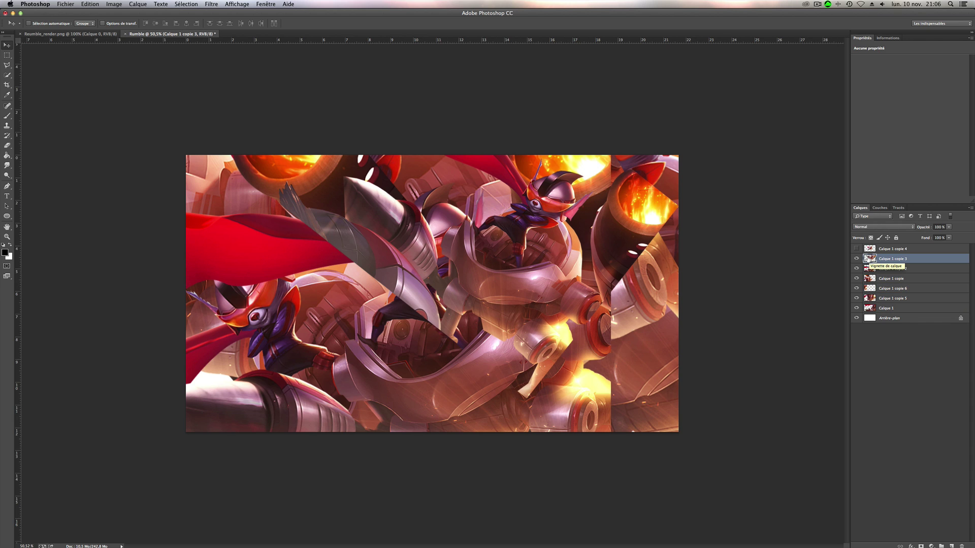
pyautogui.keyDown('shift'); pyautogui.click(875, 307); pyautogui.keyUp('shift')
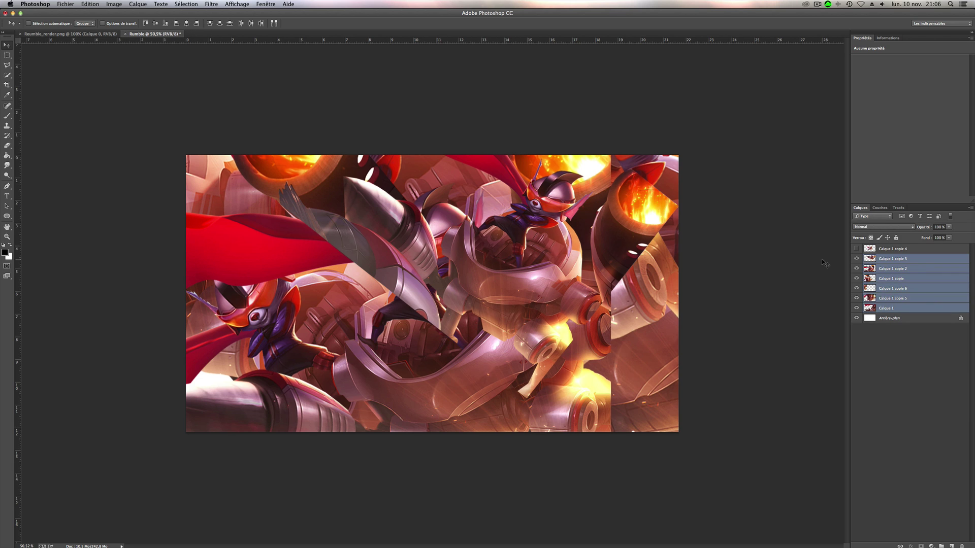
pyautogui.click(970, 209)
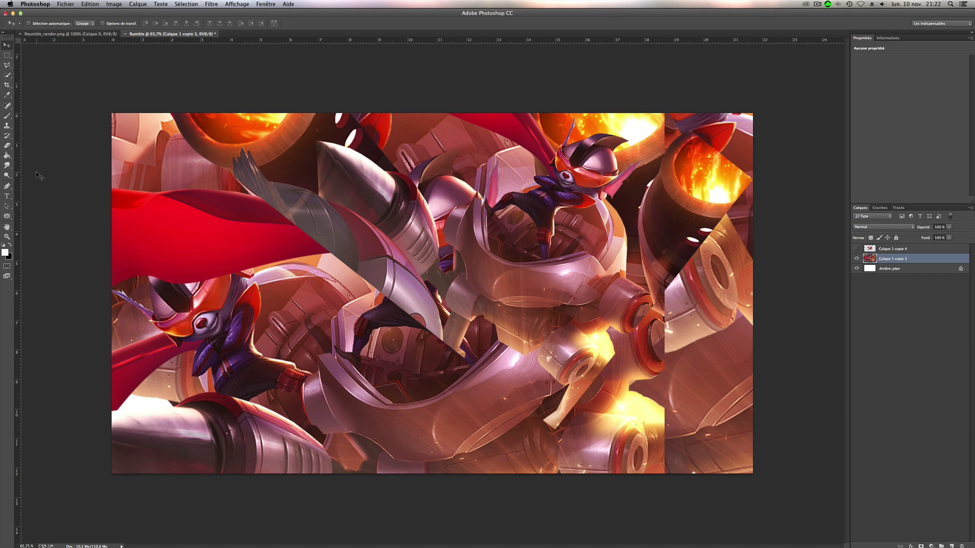
# Step: Activate the Smudge (Doigt) tool and open the Fenêtre menu
pyautogui.click(6, 166)
pyautogui.click(5, 166)
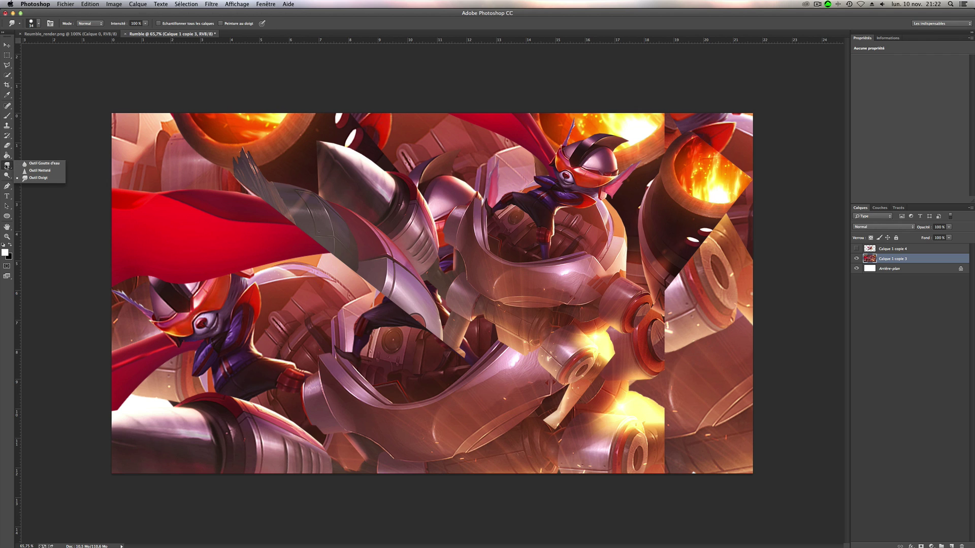
pyautogui.click(33, 144)
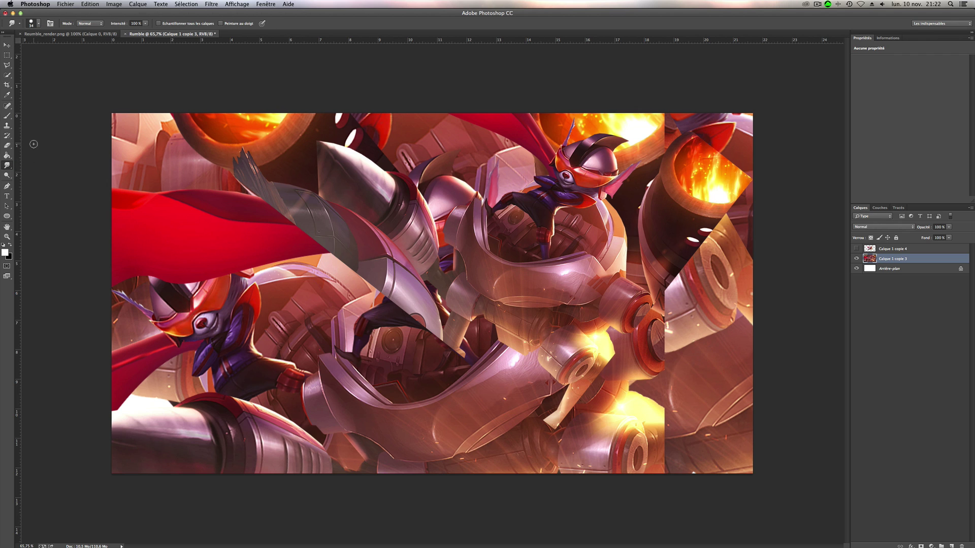
pyautogui.click(265, 5)
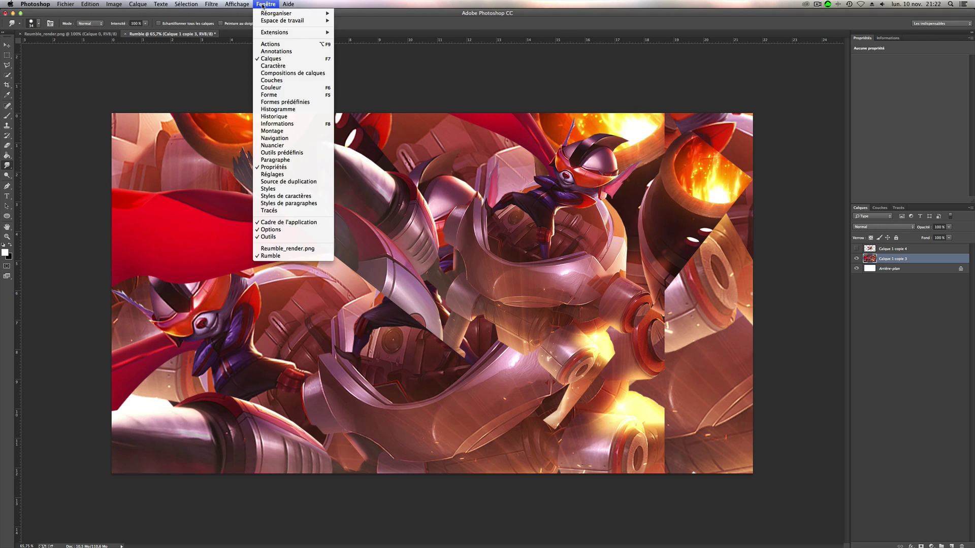
# Step: In the Forme panel, enable 75% size jitter, 95% scattering and 80% pressure-driven strength jitter
pyautogui.click(288, 97)
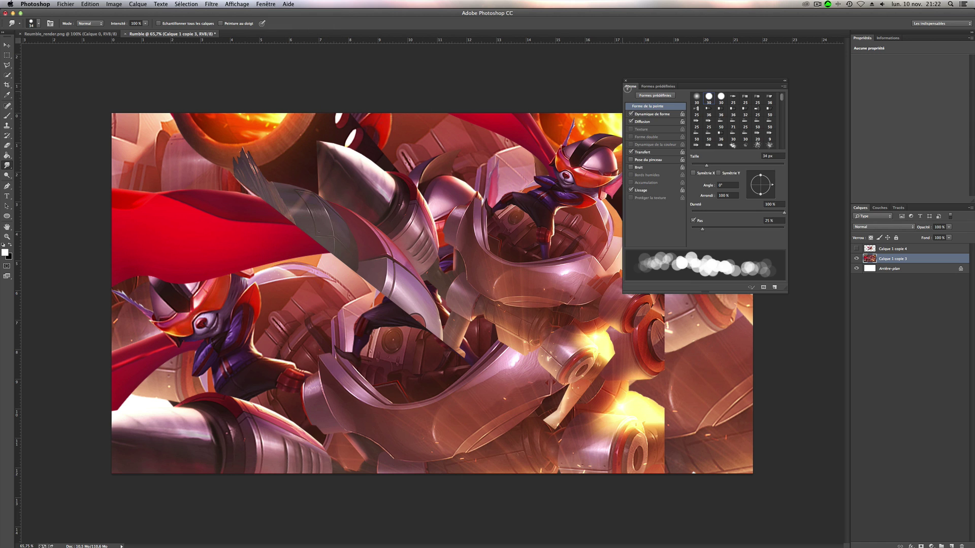
pyautogui.moveTo(674, 85)
pyautogui.mouseDown()
pyautogui.moveTo(473, 141)
pyautogui.moveTo(405, 139)
pyautogui.moveTo(432, 143)
pyautogui.mouseUp()
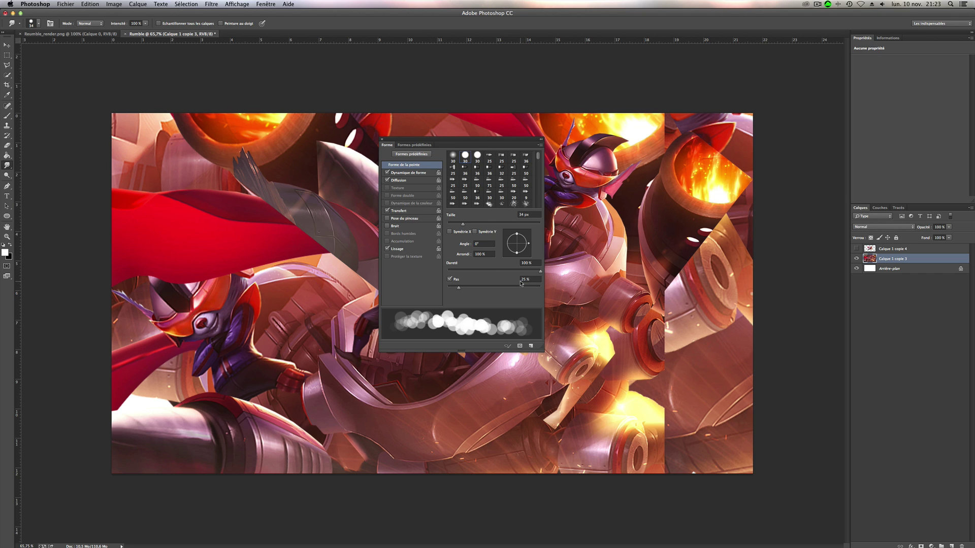
pyautogui.click(402, 173)
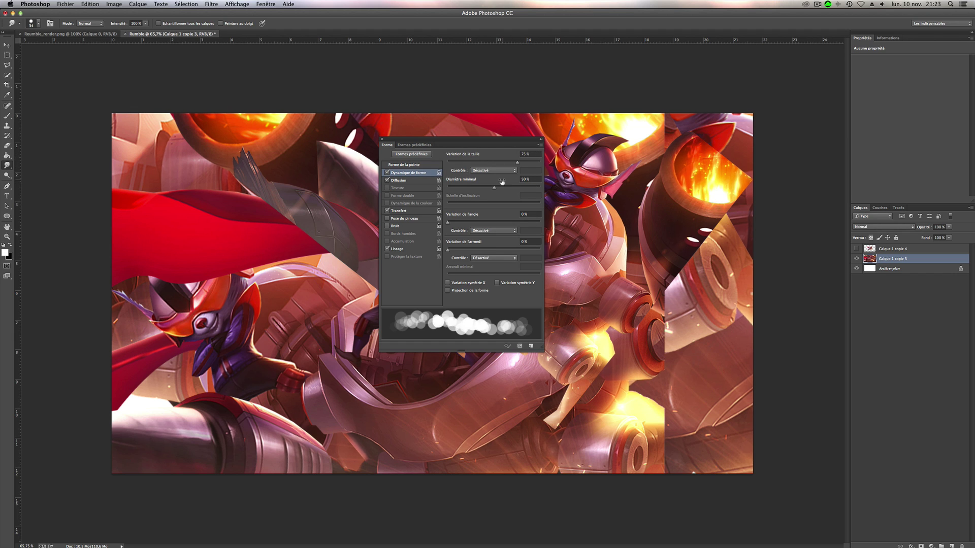
pyautogui.click(415, 181)
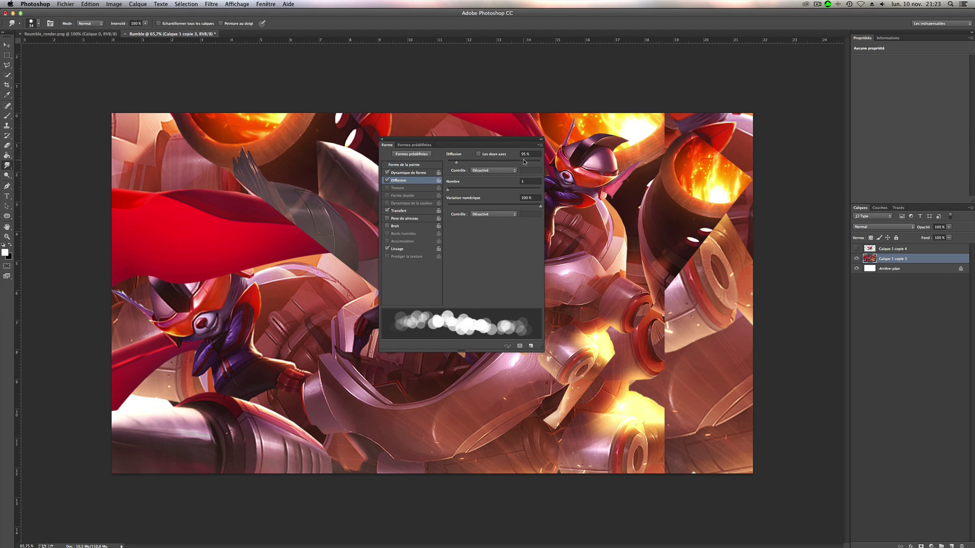
pyautogui.click(410, 211)
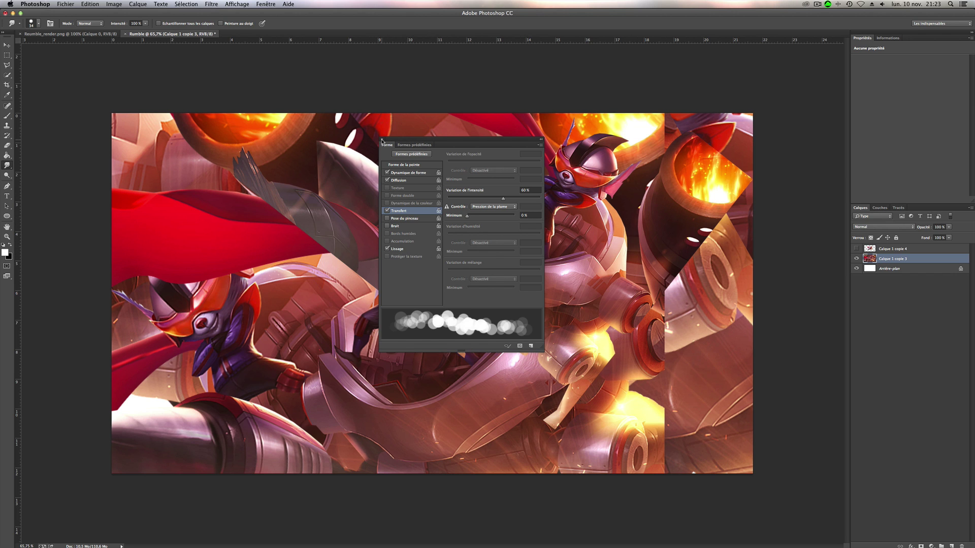
pyautogui.click(383, 141)
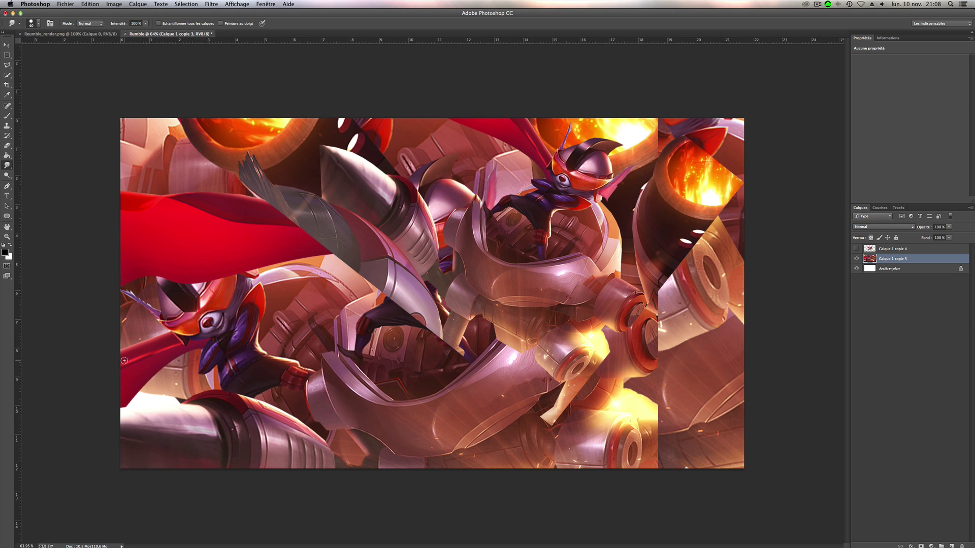
# Step: Smear the lower-left pipe highlights and red edge, then blur the robot's head with brush size 34
pyautogui.moveTo(129, 404)
pyautogui.mouseDown()
pyautogui.moveTo(97, 436)
pyautogui.moveTo(136, 413)
pyautogui.moveTo(131, 458)
pyautogui.mouseUp()
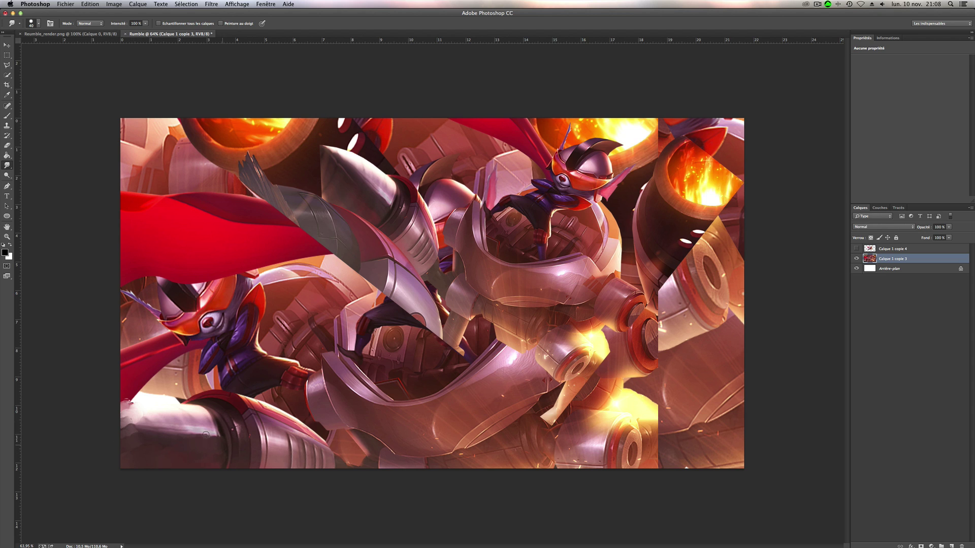
pyautogui.moveTo(206, 436); pyautogui.dragTo(129, 437)
pyautogui.moveTo(146, 409)
pyautogui.mouseDown()
pyautogui.moveTo(107, 389)
pyautogui.moveTo(142, 352)
pyautogui.moveTo(138, 341)
pyautogui.moveTo(165, 335)
pyautogui.moveTo(153, 335)
pyautogui.moveTo(153, 361)
pyautogui.moveTo(204, 464)
pyautogui.moveTo(291, 459)
pyautogui.moveTo(272, 436)
pyautogui.moveTo(246, 450)
pyautogui.moveTo(224, 407)
pyautogui.moveTo(164, 355)
pyautogui.moveTo(131, 272)
pyautogui.moveTo(192, 359)
pyautogui.moveTo(238, 379)
pyautogui.moveTo(142, 221)
pyautogui.moveTo(289, 353)
pyautogui.moveTo(305, 286)
pyautogui.moveTo(238, 141)
pyautogui.moveTo(652, 461)
pyautogui.moveTo(561, 355)
pyautogui.moveTo(387, 217)
pyautogui.moveTo(345, 352)
pyautogui.moveTo(669, 382)
pyautogui.mouseUp()
pyautogui.press(']')
pyautogui.moveTo(330, 147)
pyautogui.mouseDown()
pyautogui.moveTo(508, 228)
pyautogui.moveTo(660, 152)
pyautogui.moveTo(721, 178)
pyautogui.moveTo(722, 286)
pyautogui.moveTo(659, 213)
pyautogui.mouseUp()
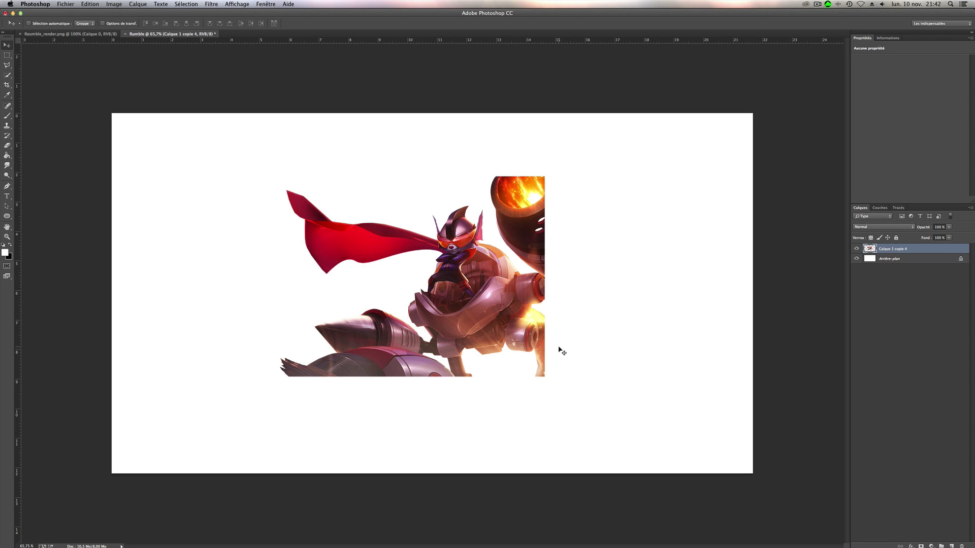
# Step: With the Smudge tool, smear the cannon's top edge, vehicle's bottom edge and smoke column into wisps
pyautogui.click(8, 166)
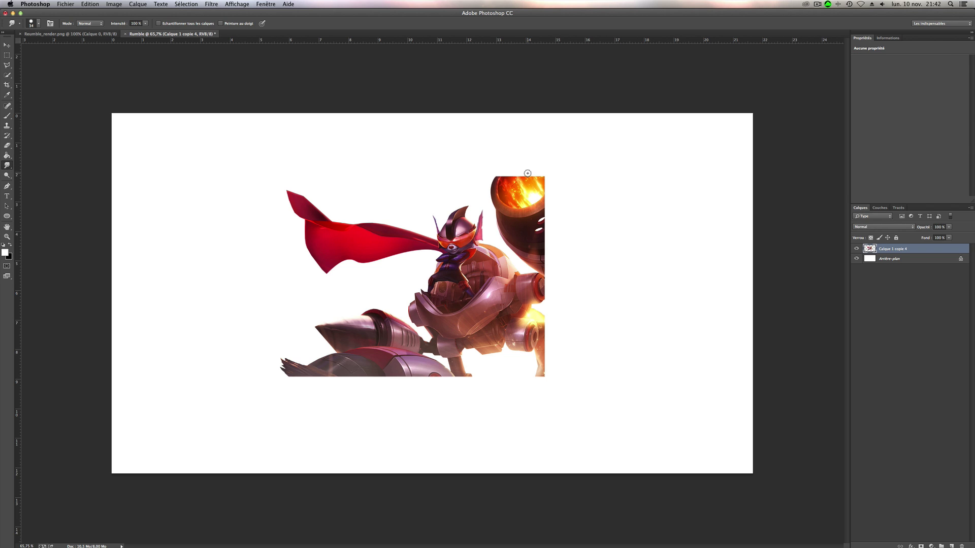
pyautogui.moveTo(538, 174)
pyautogui.mouseDown()
pyautogui.moveTo(547, 196)
pyautogui.moveTo(541, 184)
pyautogui.moveTo(538, 226)
pyautogui.moveTo(536, 217)
pyautogui.moveTo(554, 209)
pyautogui.moveTo(540, 251)
pyautogui.moveTo(545, 304)
pyautogui.moveTo(534, 315)
pyautogui.moveTo(556, 263)
pyautogui.moveTo(543, 227)
pyautogui.moveTo(566, 207)
pyautogui.moveTo(542, 184)
pyautogui.moveTo(557, 177)
pyautogui.moveTo(529, 201)
pyautogui.moveTo(557, 228)
pyautogui.moveTo(532, 268)
pyautogui.moveTo(549, 284)
pyautogui.moveTo(545, 302)
pyautogui.moveTo(520, 317)
pyautogui.moveTo(552, 328)
pyautogui.moveTo(532, 344)
pyautogui.moveTo(541, 383)
pyautogui.moveTo(534, 372)
pyautogui.moveTo(562, 374)
pyautogui.moveTo(547, 366)
pyautogui.moveTo(545, 321)
pyautogui.moveTo(555, 321)
pyautogui.moveTo(542, 384)
pyautogui.mouseUp()
pyautogui.keyDown('ctrl'); pyautogui.keyDown('alt'); pyautogui.click(533, 315); pyautogui.keyUp('alt'); pyautogui.keyUp('ctrl')
pyautogui.moveTo(468, 387)
pyautogui.mouseDown()
pyautogui.moveTo(424, 376)
pyautogui.moveTo(297, 375)
pyautogui.moveTo(289, 386)
pyautogui.moveTo(314, 379)
pyautogui.moveTo(280, 385)
pyautogui.moveTo(312, 377)
pyautogui.moveTo(297, 388)
pyautogui.moveTo(337, 379)
pyautogui.moveTo(453, 389)
pyautogui.moveTo(479, 378)
pyautogui.mouseUp()
pyautogui.moveTo(556, 357); pyautogui.dragTo(540, 365)
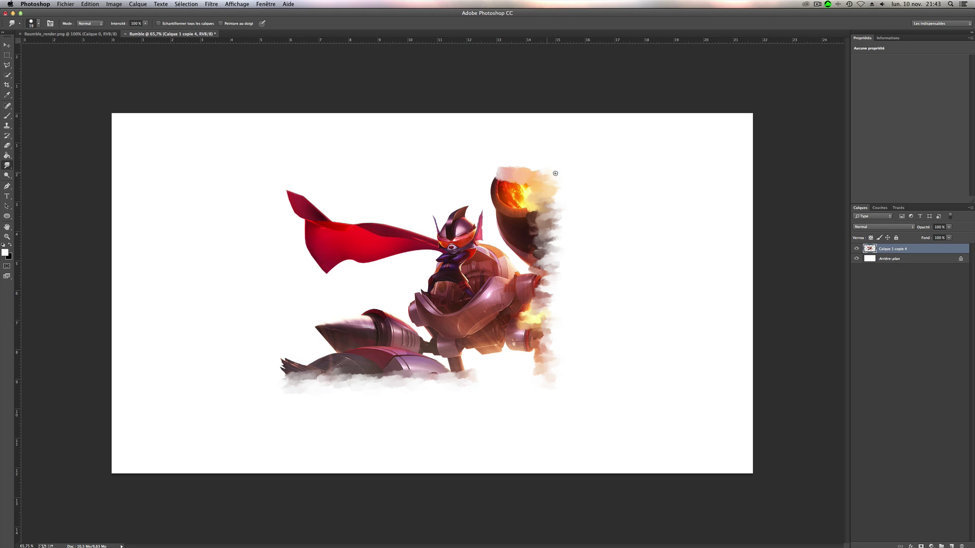